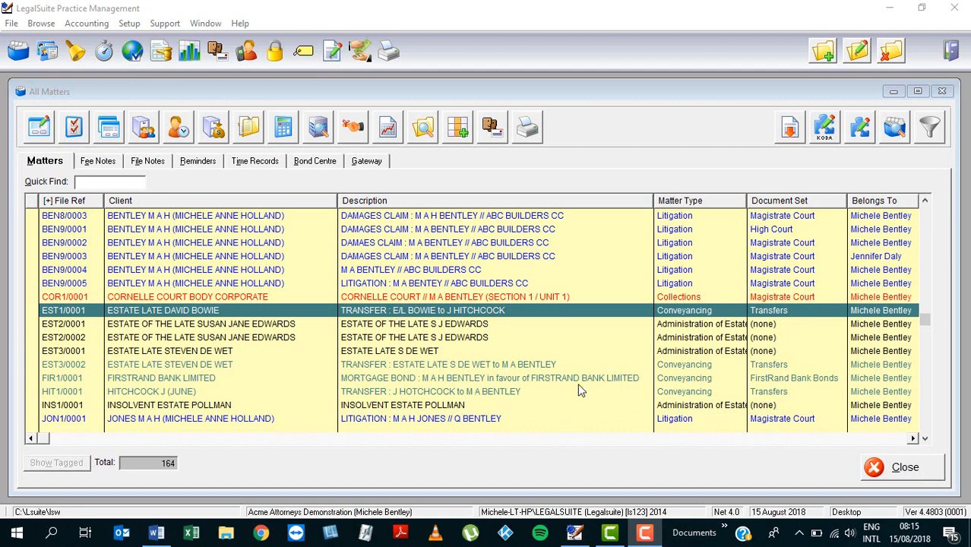
Step: Open the Address Book listing all parties
left_click(49, 60)
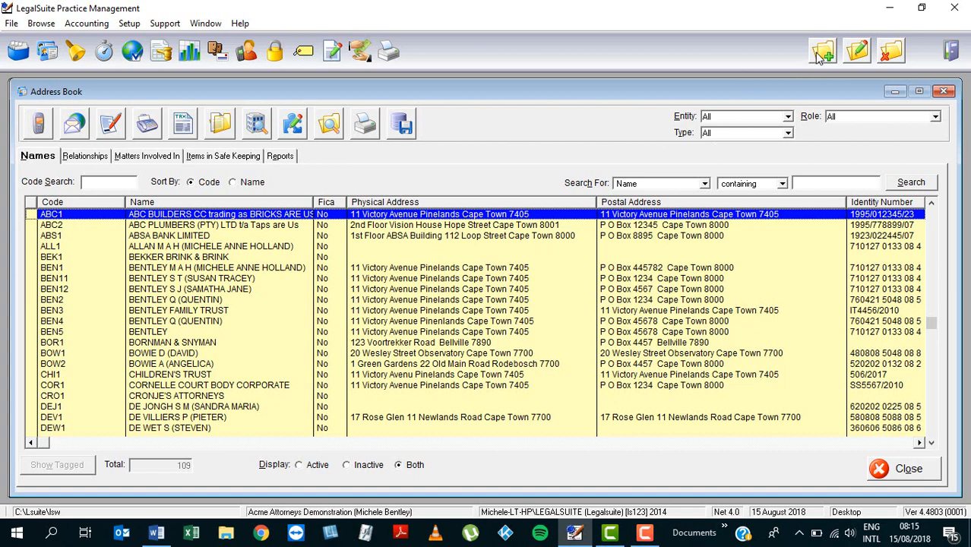
Step: Check the entry actions menu, then start a new Address Book party
right_click(535, 246)
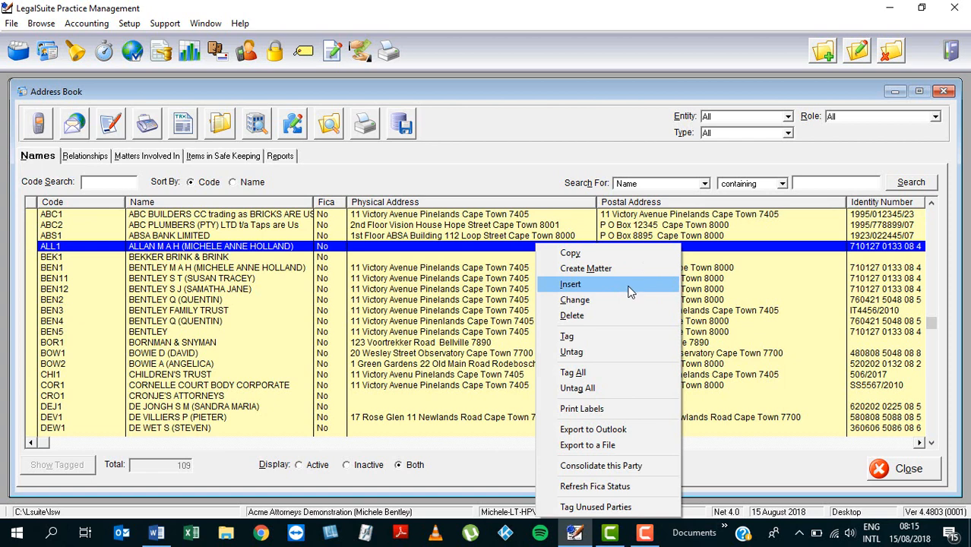
left_click(593, 121)
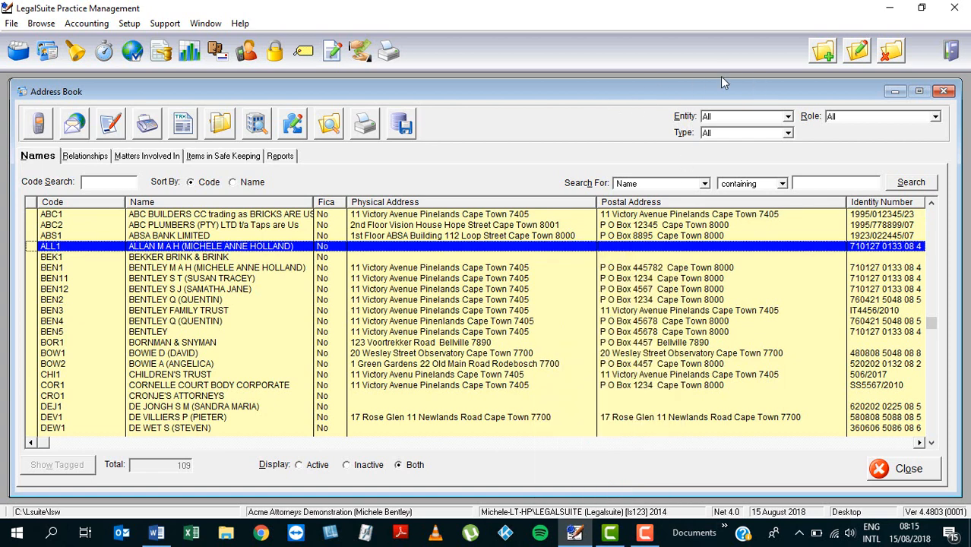
left_click(825, 53)
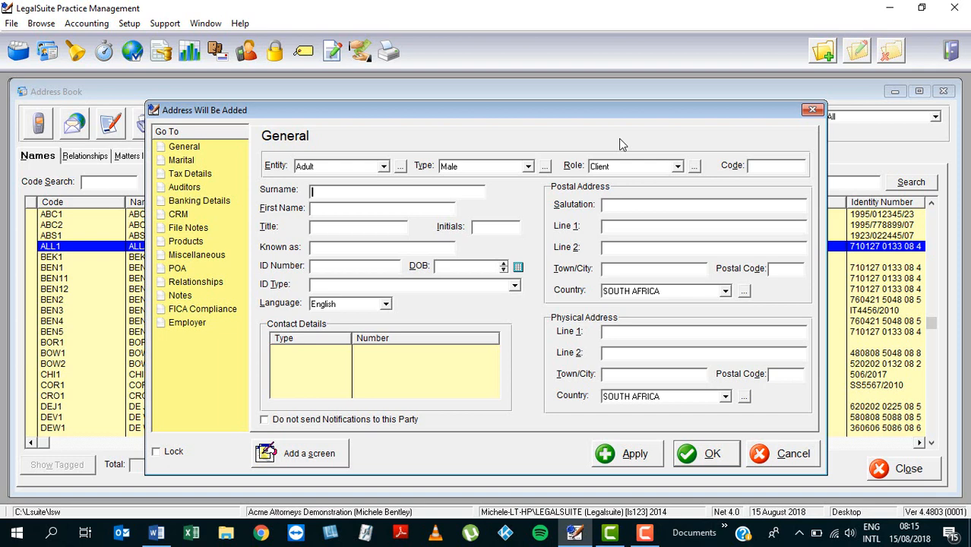
Step: Set the new party's Entity to Close Corporation
left_click(384, 167)
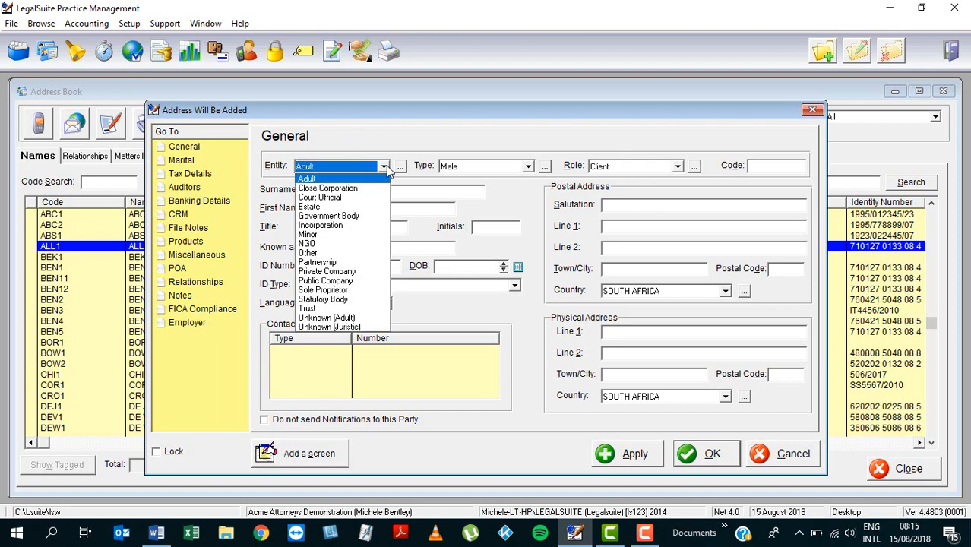
left_click(341, 189)
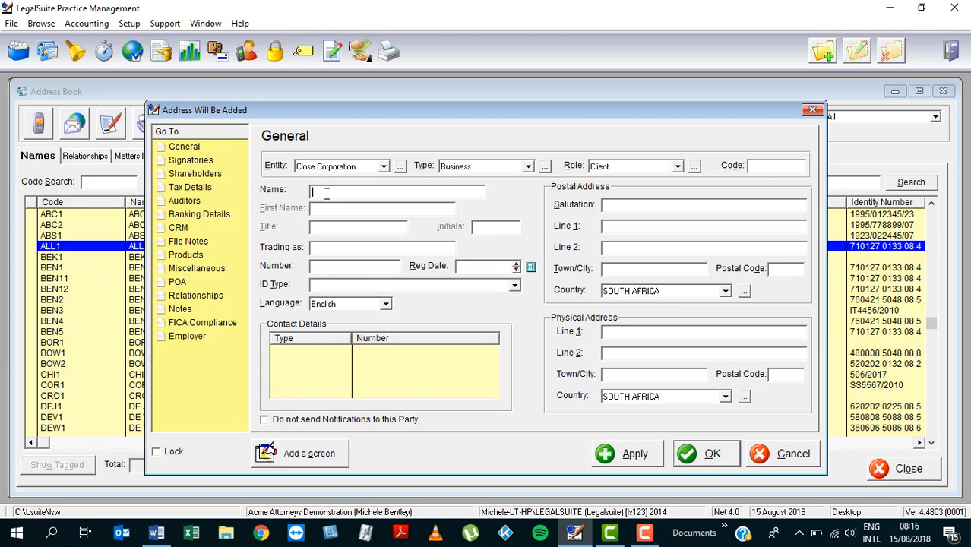
Step: Enter the name 'PDF BUILDERS CC trading as BRICKS ARE US', fix a typo, and check the text
type("PDF BUILDERS CC")
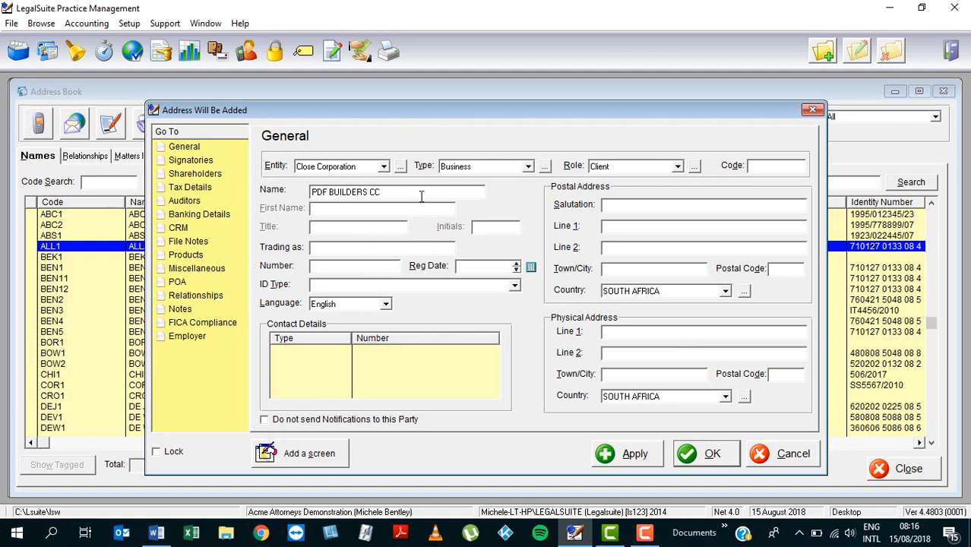
type("trading as br")
key("BackSpace")
key("BackSpace")
type("BRICKS ARE ")
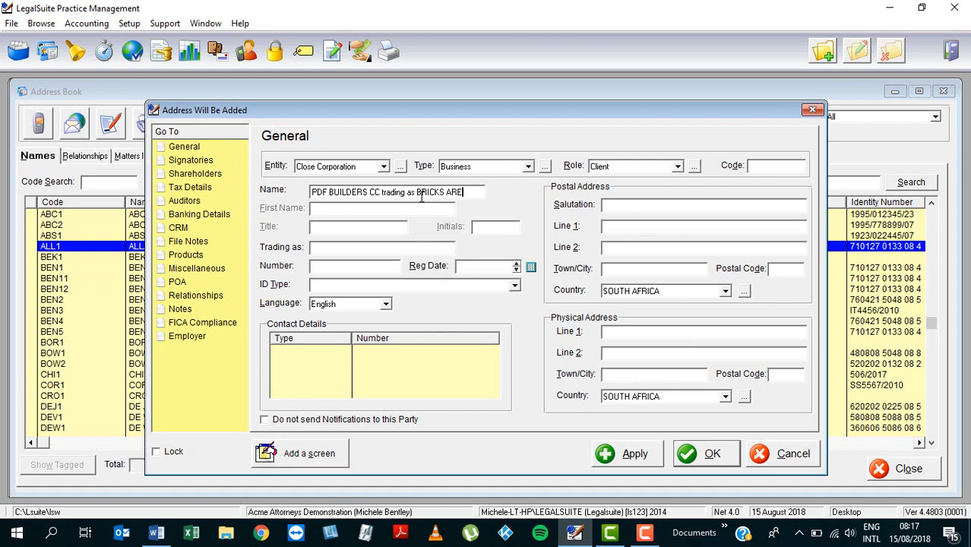
type("US")
left_click(341, 250)
left_click_drag(383, 193, 487, 198)
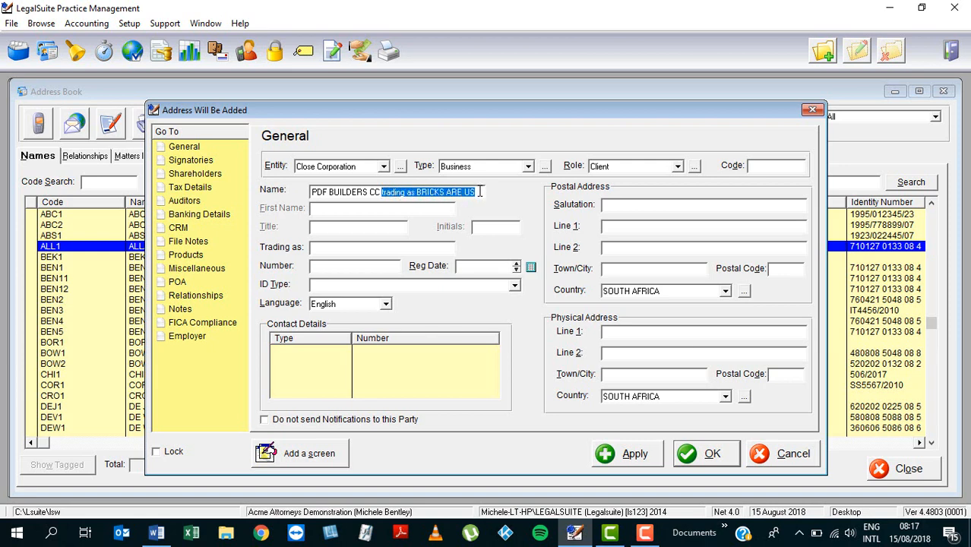
left_click(481, 192)
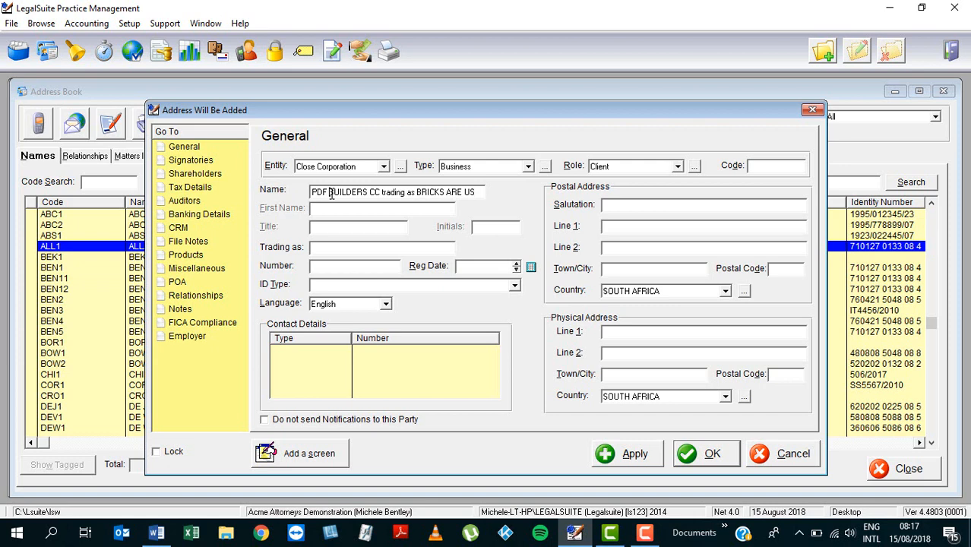
left_click_drag(329, 195, 488, 202)
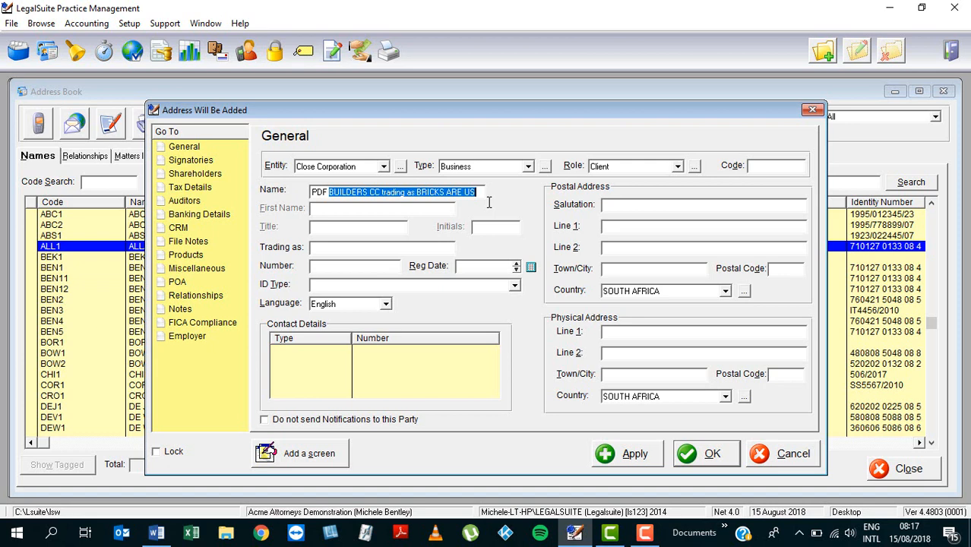
Step: Enter the company registration number and Reg Date 01/05/2001
left_click(344, 271)
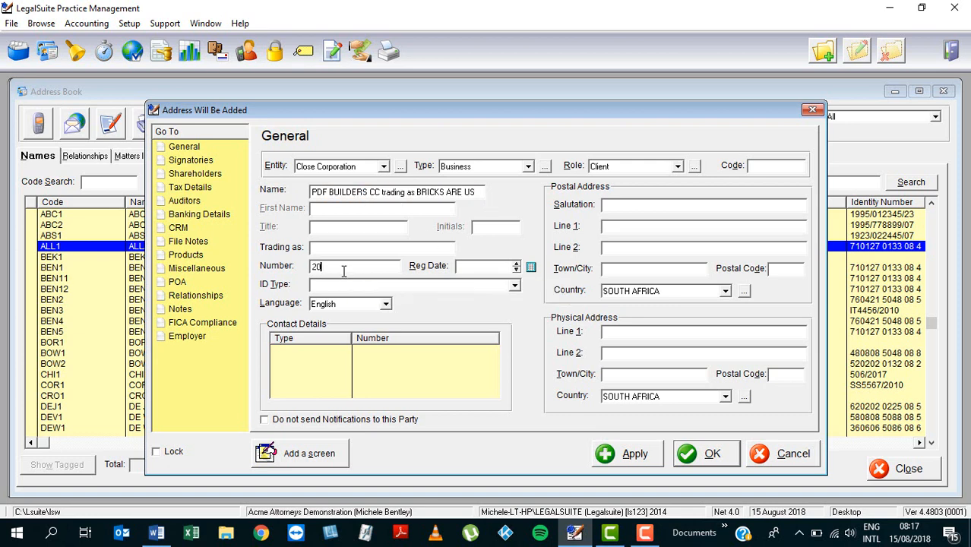
key("Tab")
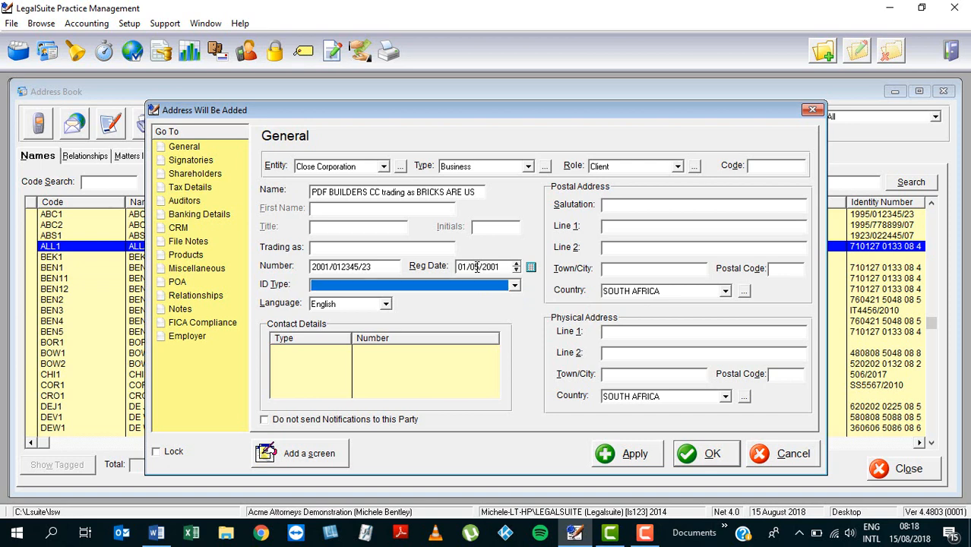
Step: Set the ID Type to Other
left_click(515, 286)
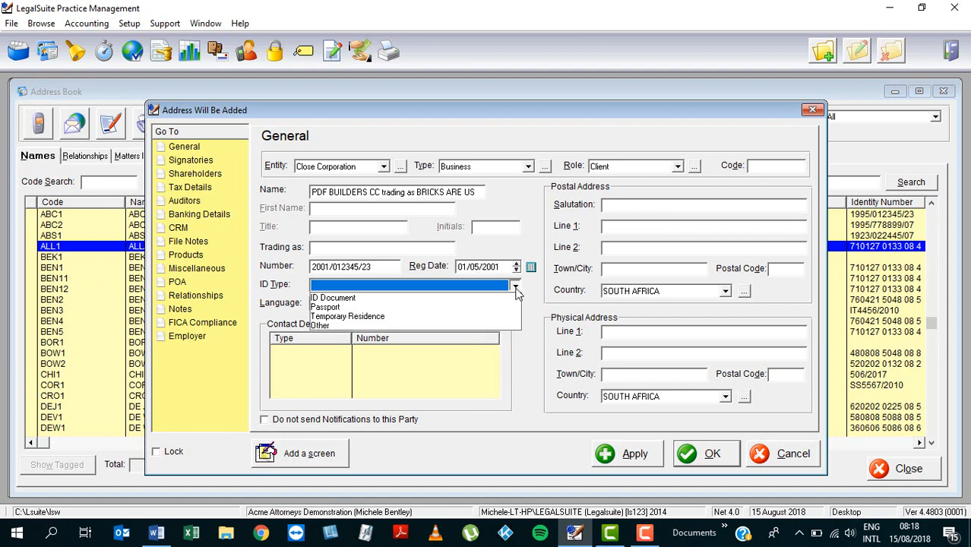
left_click(376, 299)
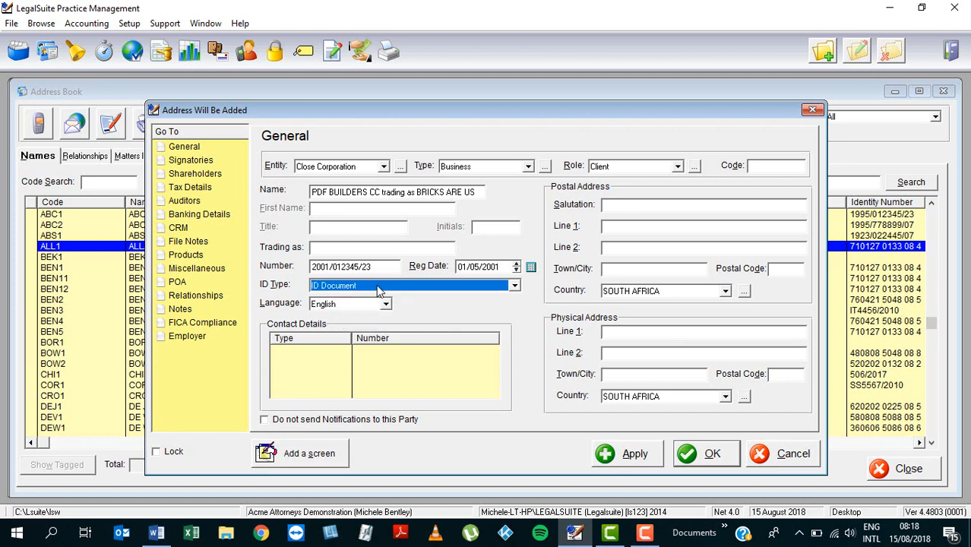
left_click(376, 285)
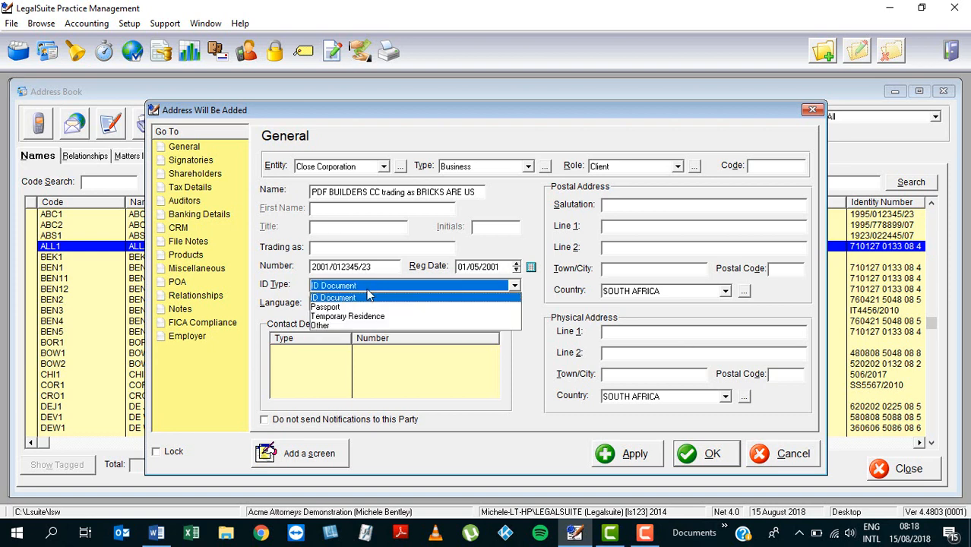
left_click(319, 325)
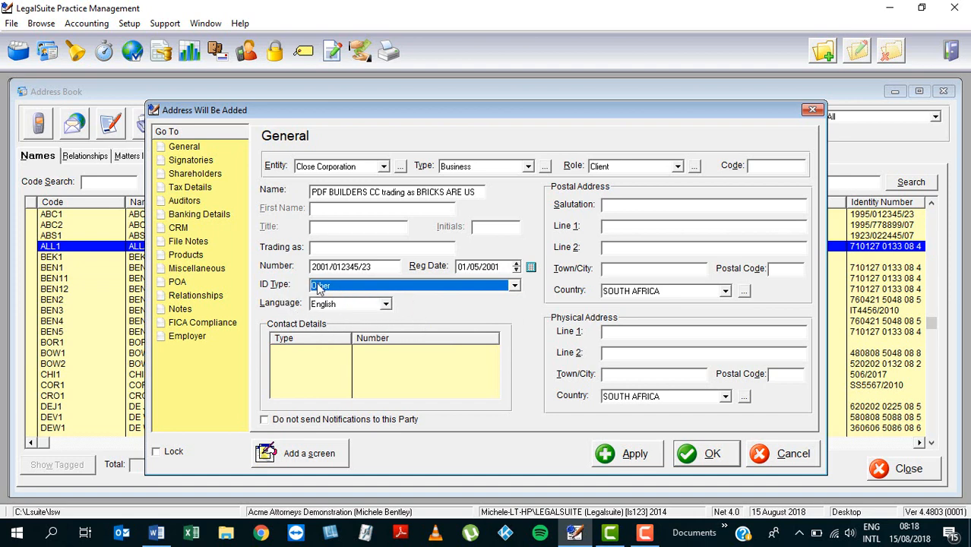
left_click(634, 207)
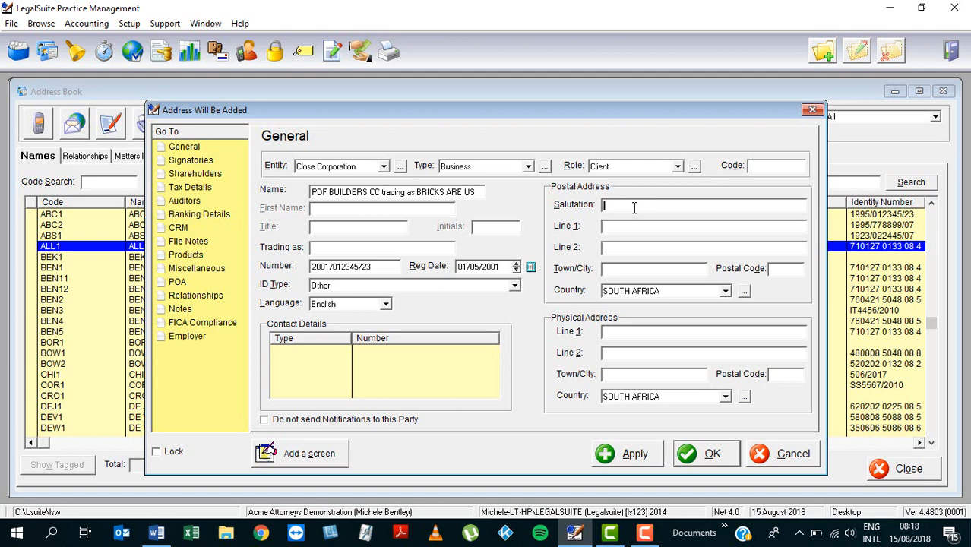
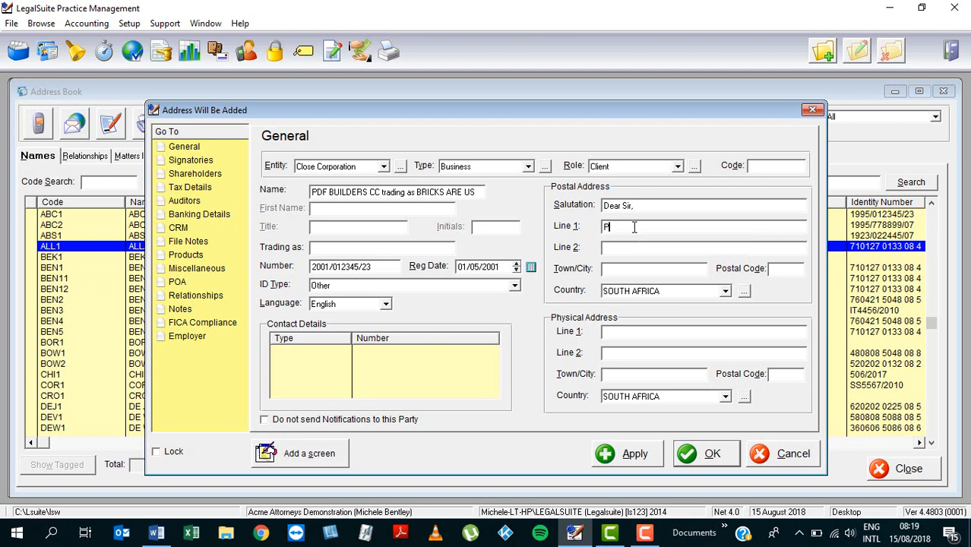
Step: Set the salutation to 'Dear Sir' and enter the P O Box postal address in Cape Town
key("Tab")
key("Tab")
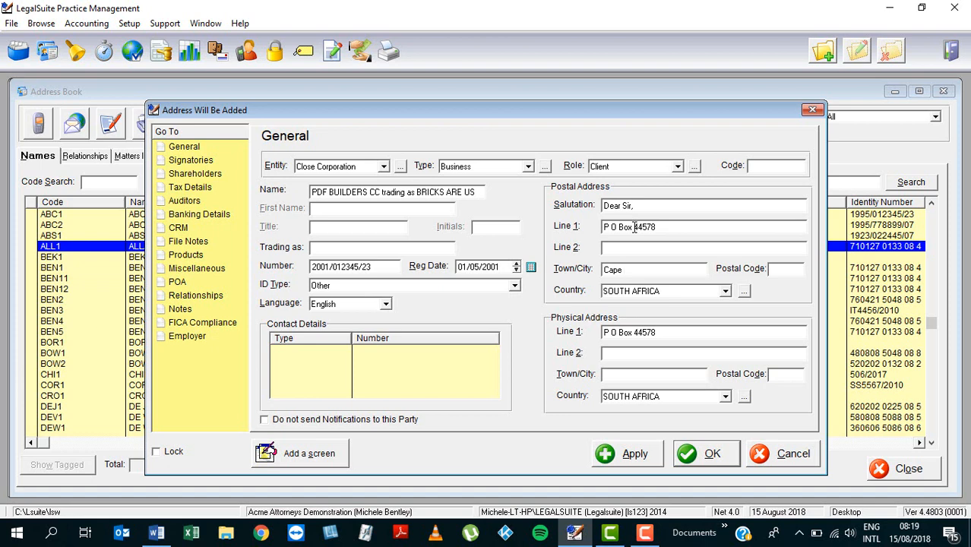
key("Tab")
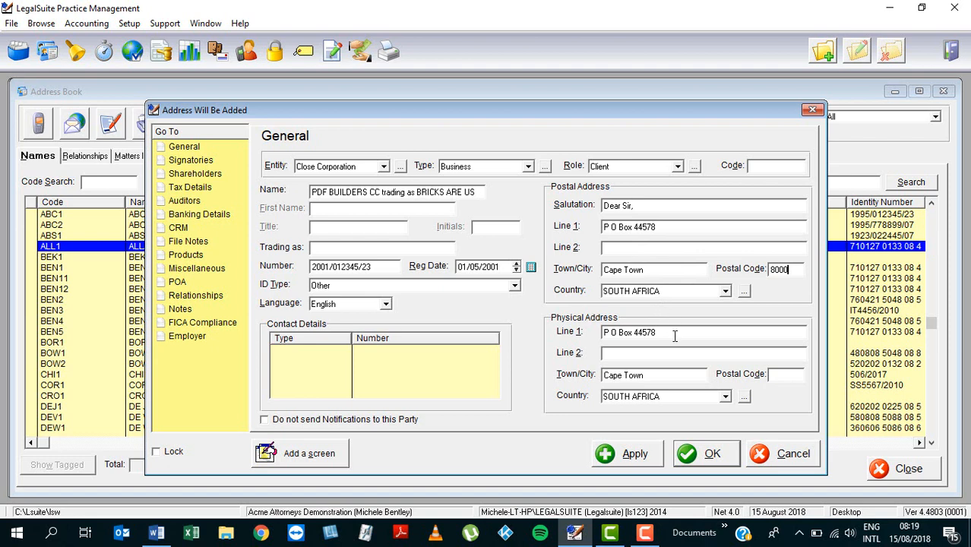
Step: Replace the copied physical address with the client's street address and postal code, fixing a typo
left_click_drag(655, 332, 577, 347)
type("123")
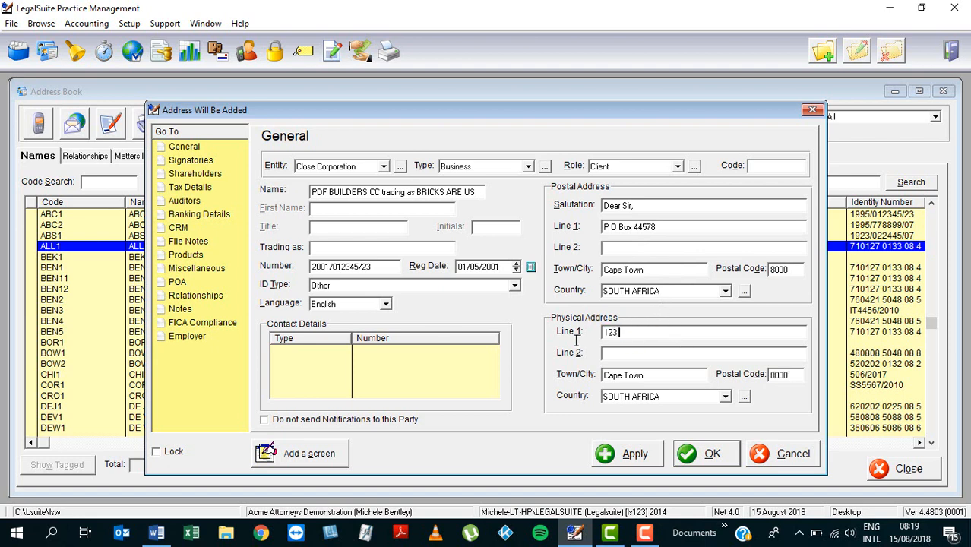
type(" Main Roa")
type("n")
key("Tab")
key("shift+Tab")
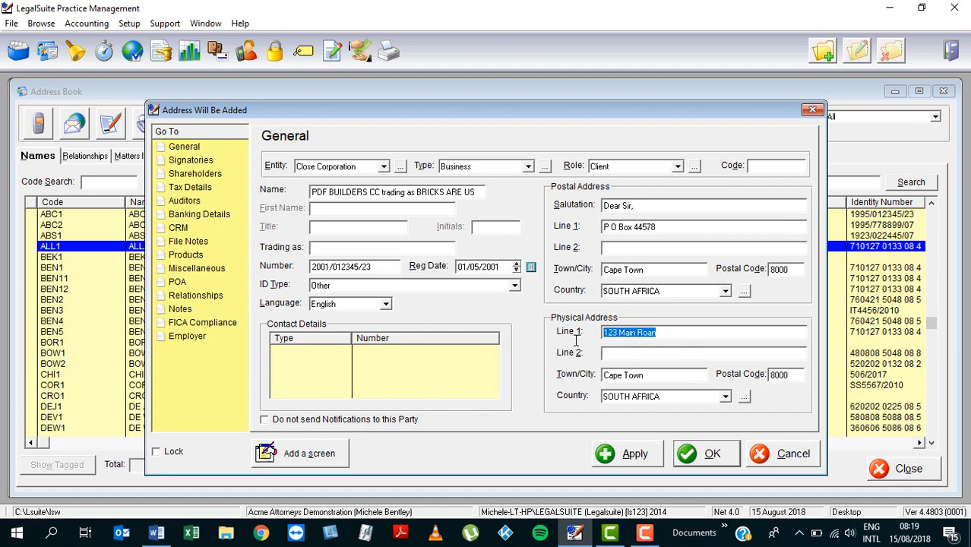
key("End")
key("BackSpace")
type("d")
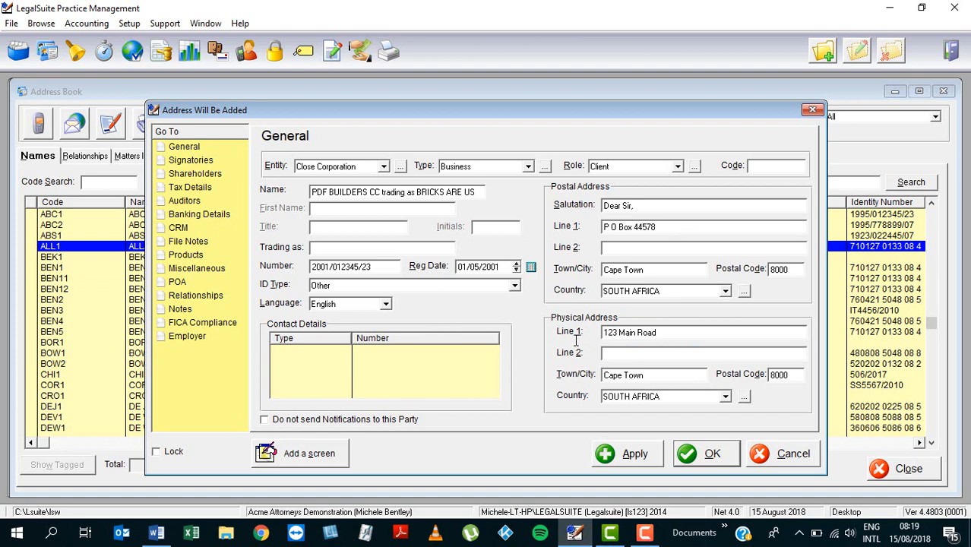
key("Tab")
type("Observatory")
key("Tab")
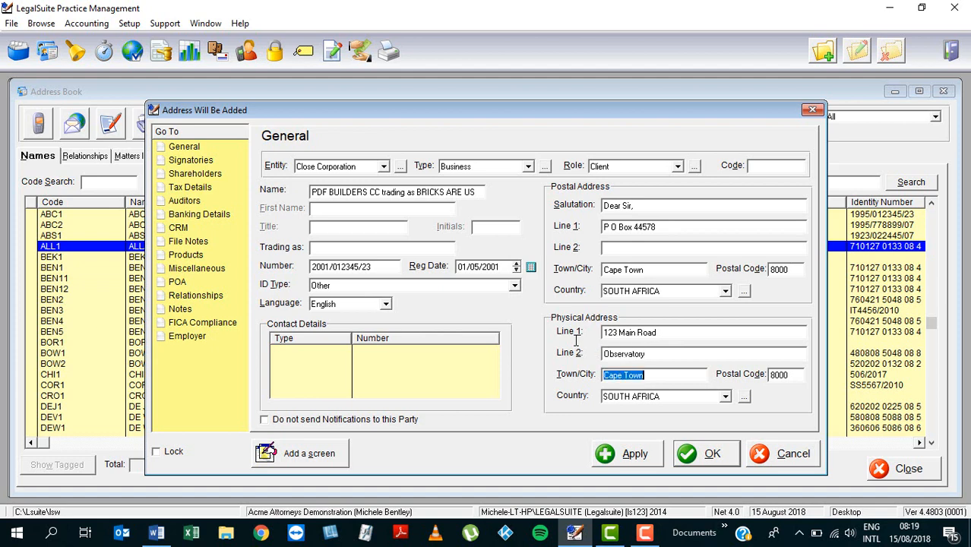
key("Tab")
type("7700")
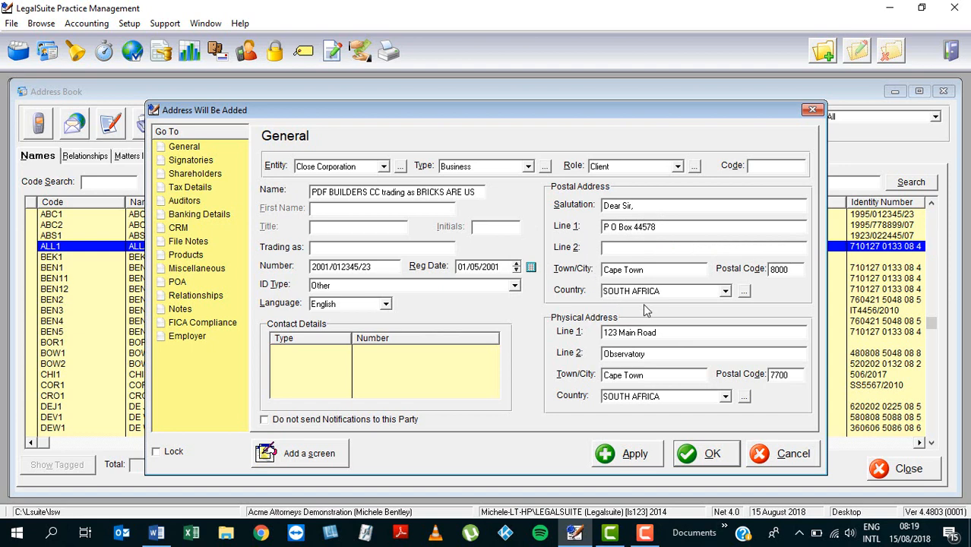
left_click(657, 221)
left_click(435, 382)
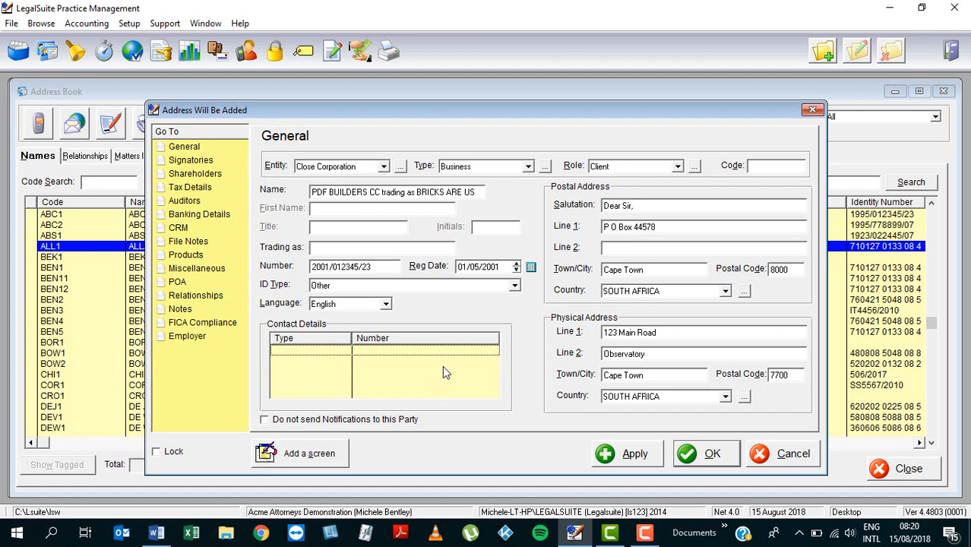
Step: Add the client's two Cell numbers to Contact Details
left_click(822, 55)
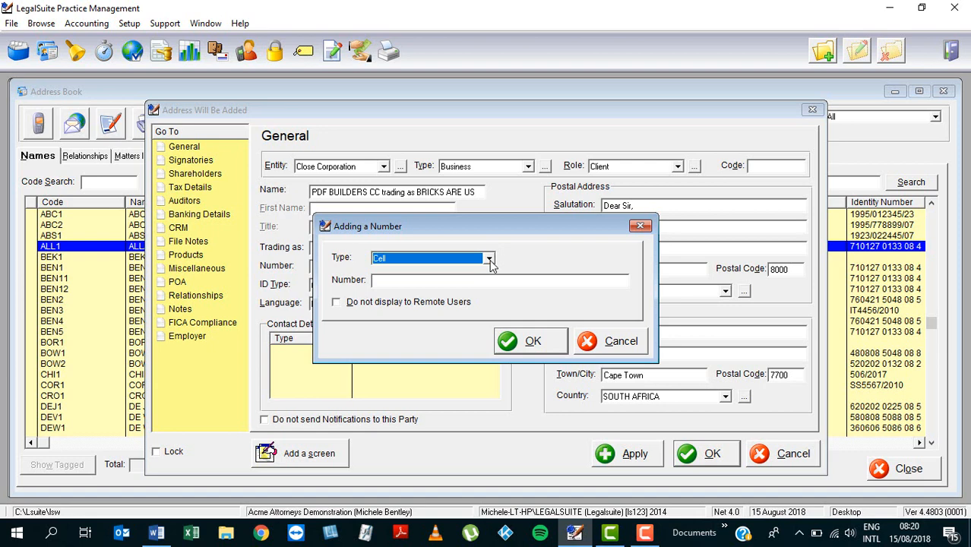
left_click(489, 259)
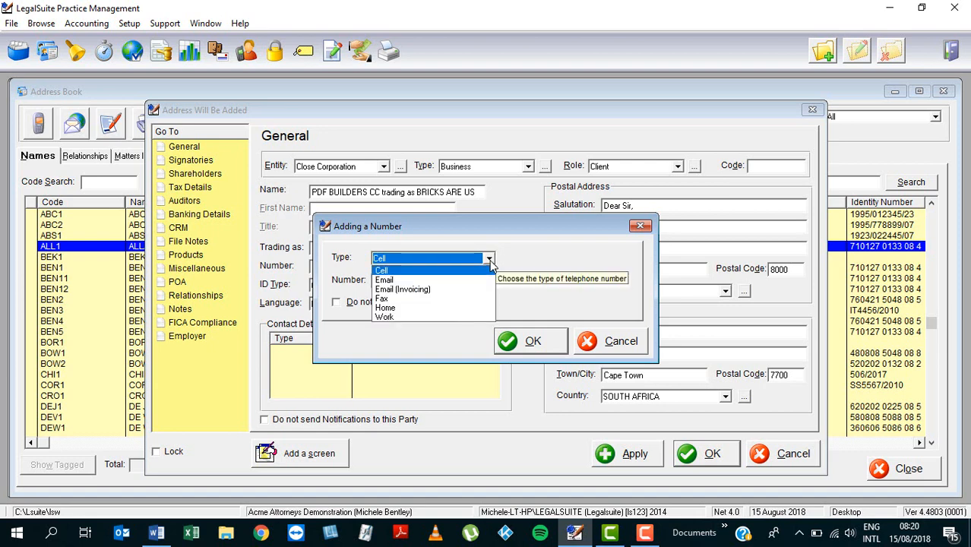
left_click(465, 272)
left_click(449, 281)
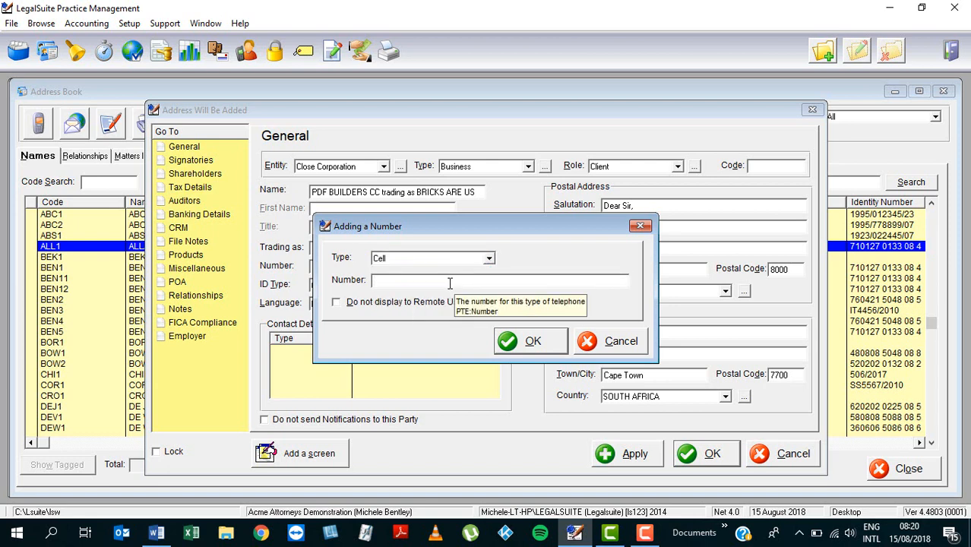
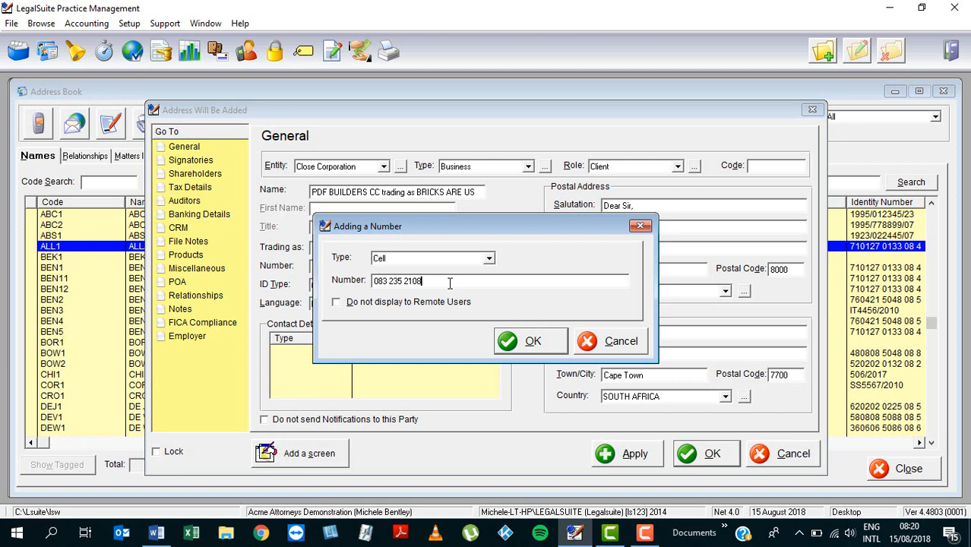
left_click(534, 349)
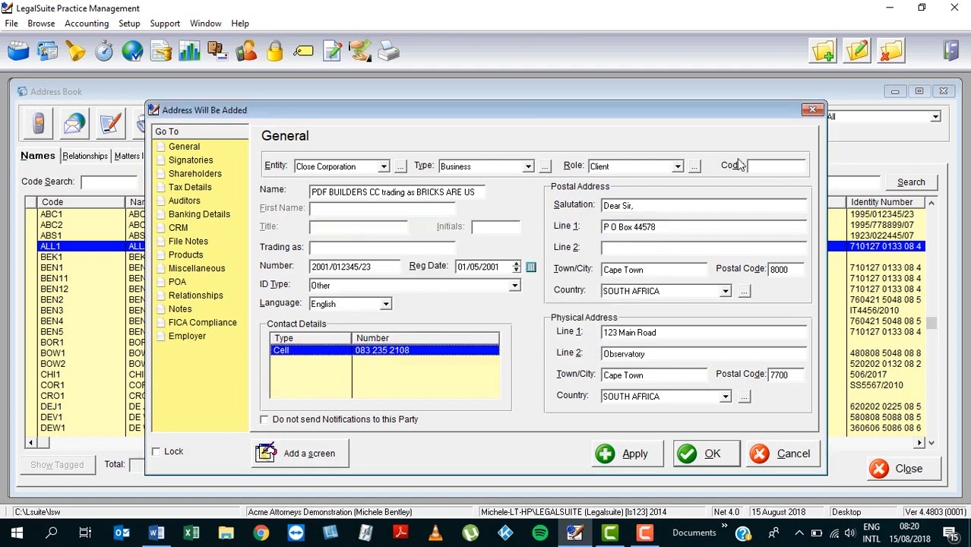
left_click(827, 54)
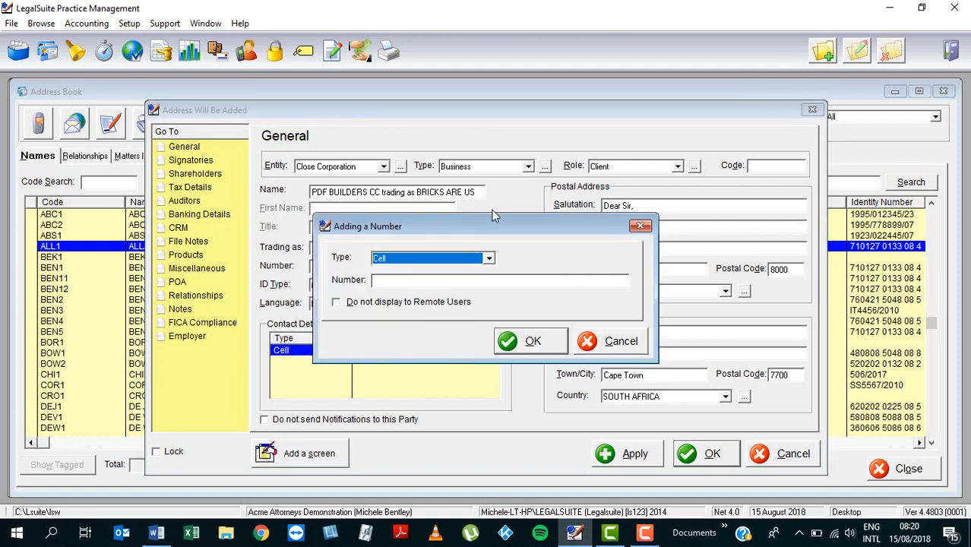
left_click(477, 281)
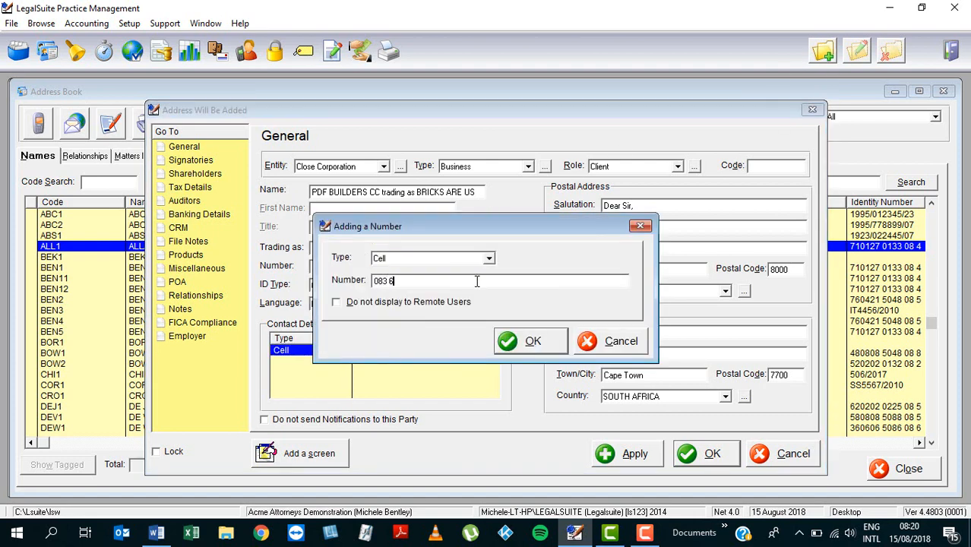
left_click(546, 346)
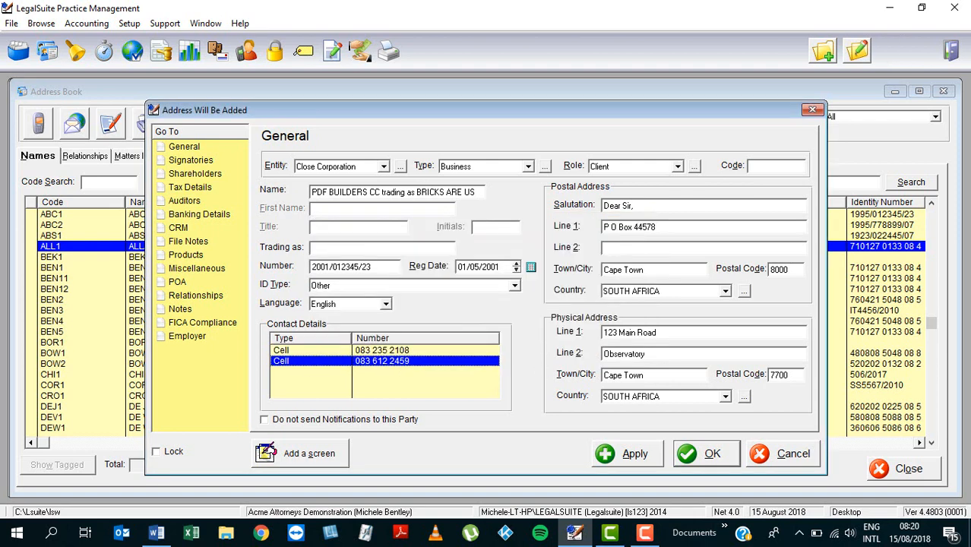
Step: Add the client's e-mail address as an Email contact entry
left_click(823, 51)
left_click(489, 259)
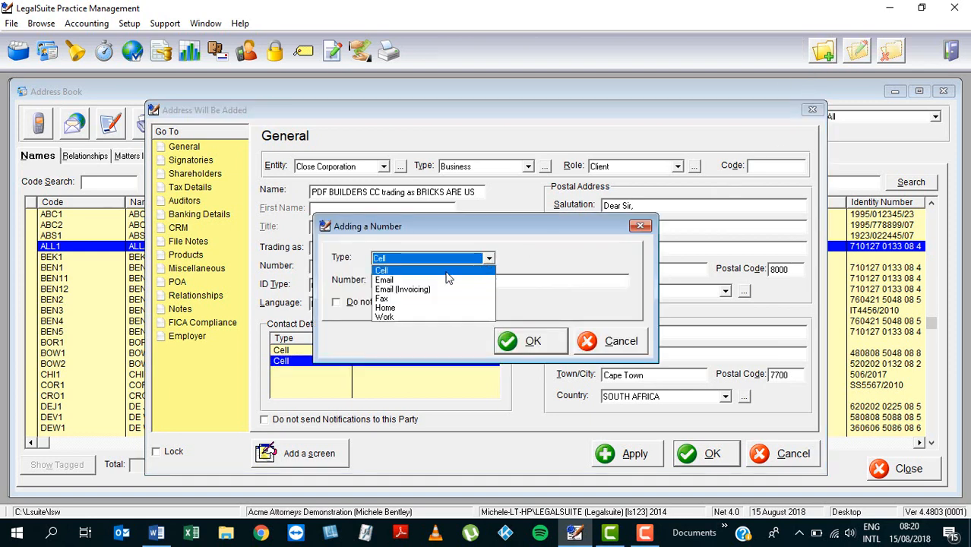
left_click(407, 280)
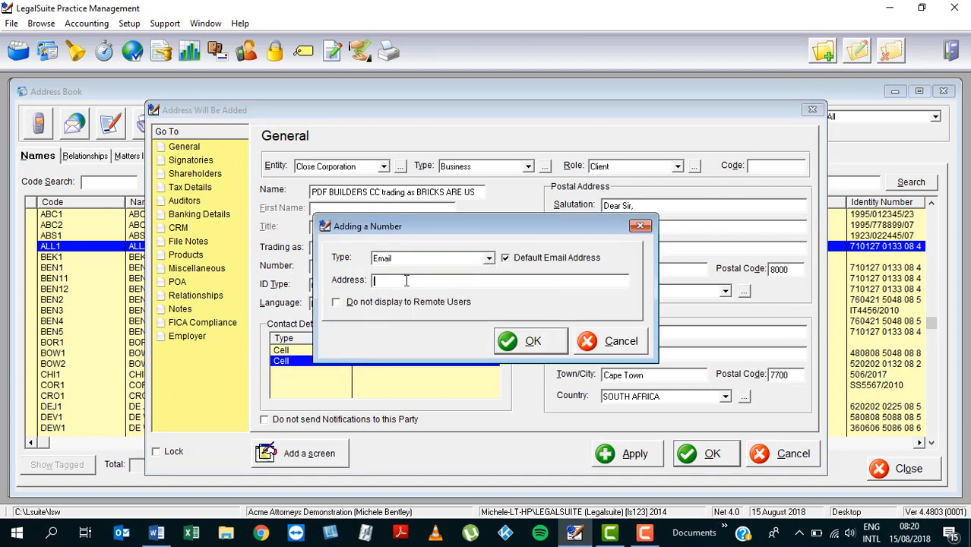
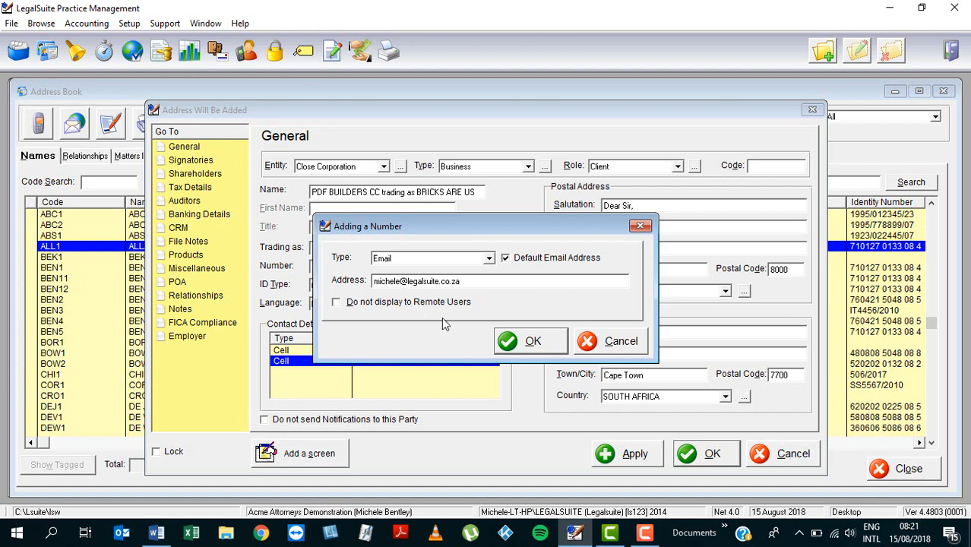
left_click(523, 346)
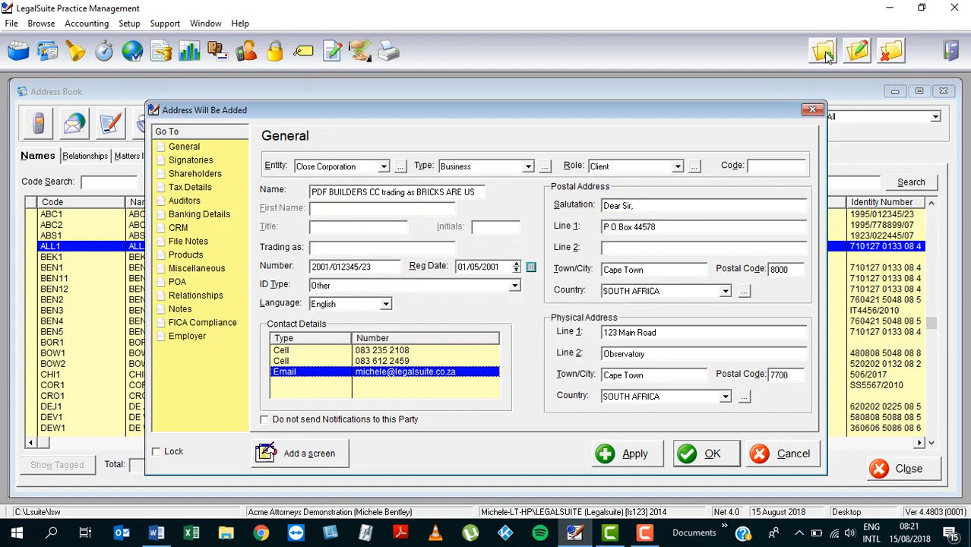
Step: Add the accounts e-mail address as an Email (Invoicing) contact
left_click(824, 54)
left_click(489, 258)
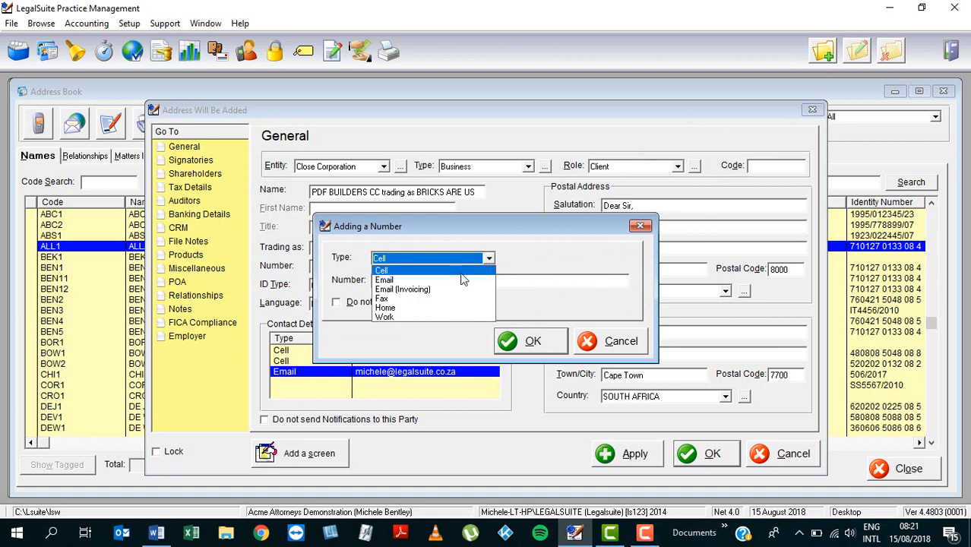
left_click(423, 289)
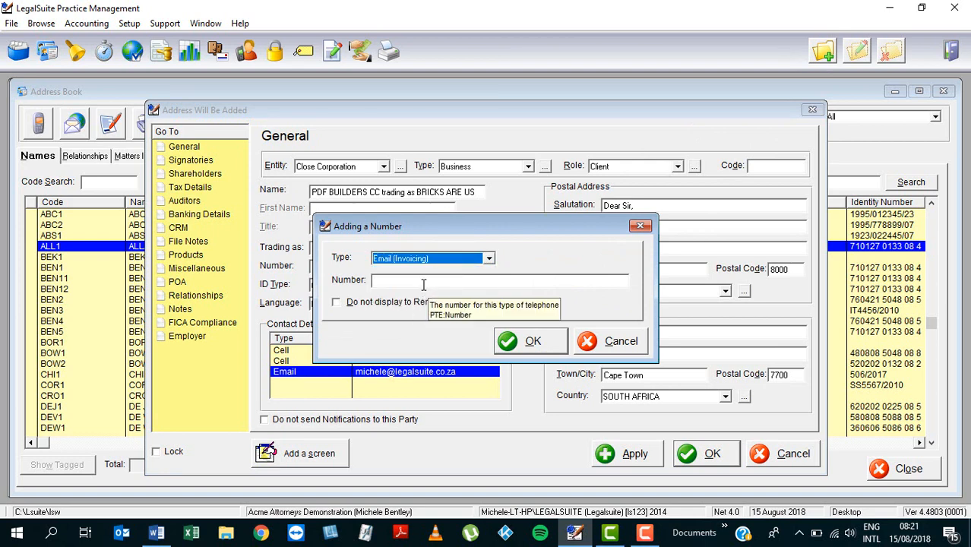
left_click(423, 281)
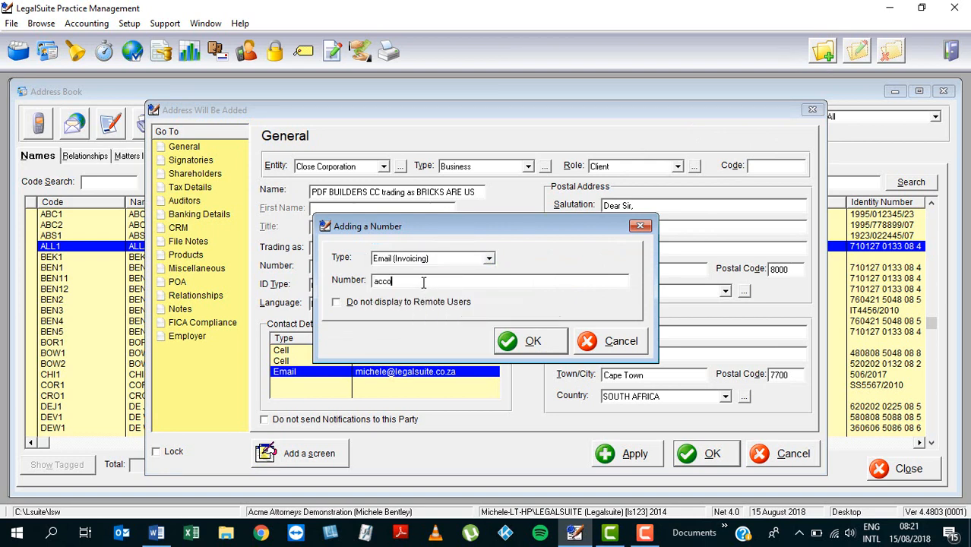
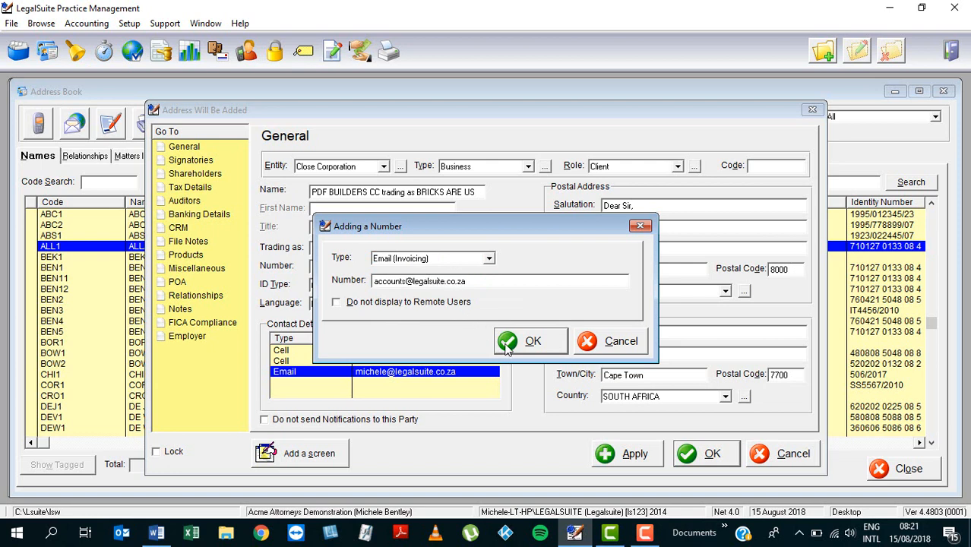
left_click(532, 342)
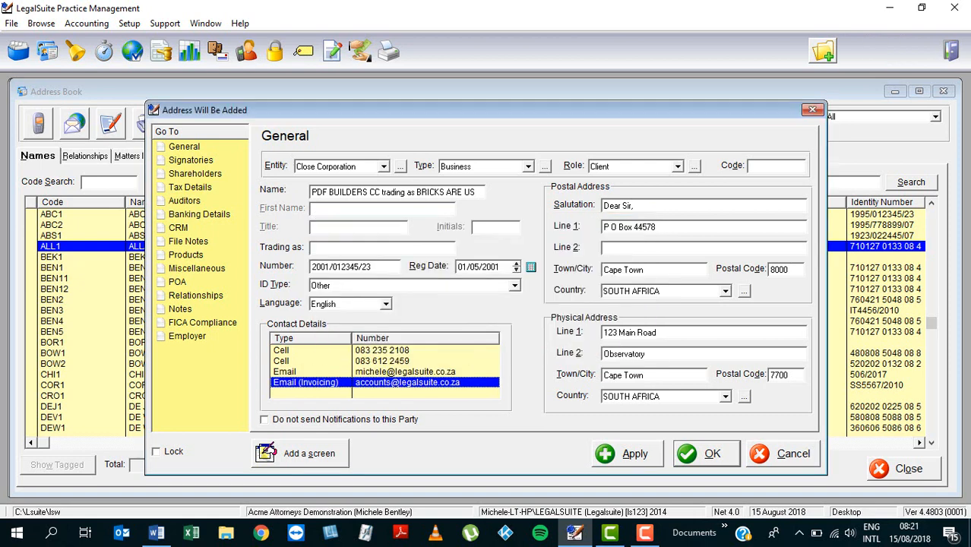
Step: Add the client's fax number as a Fax contact
left_click(825, 53)
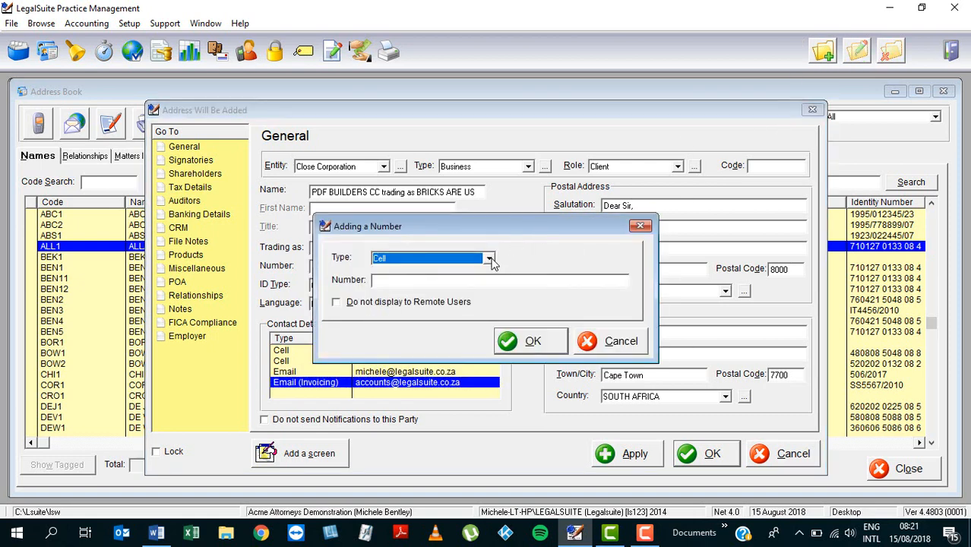
left_click(490, 260)
left_click(386, 298)
left_click(409, 284)
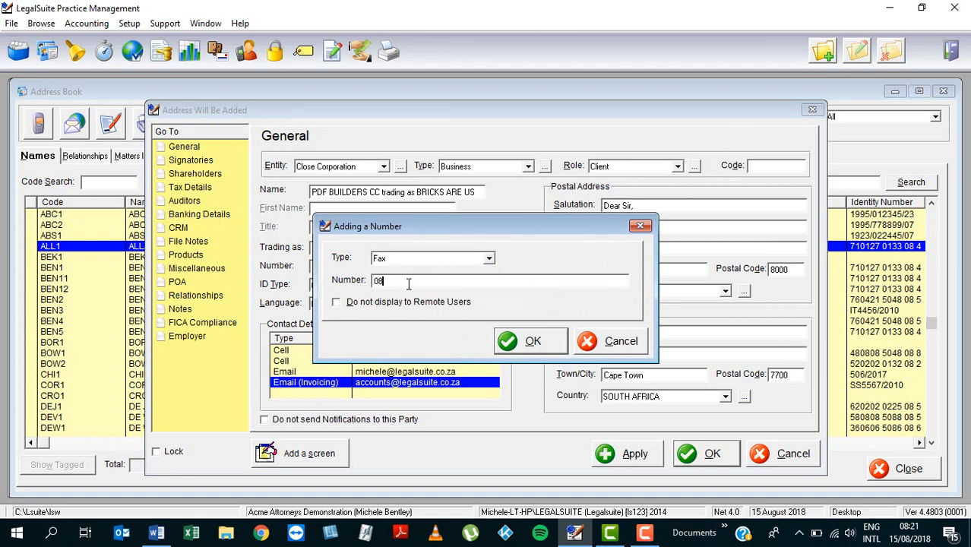
left_click(533, 341)
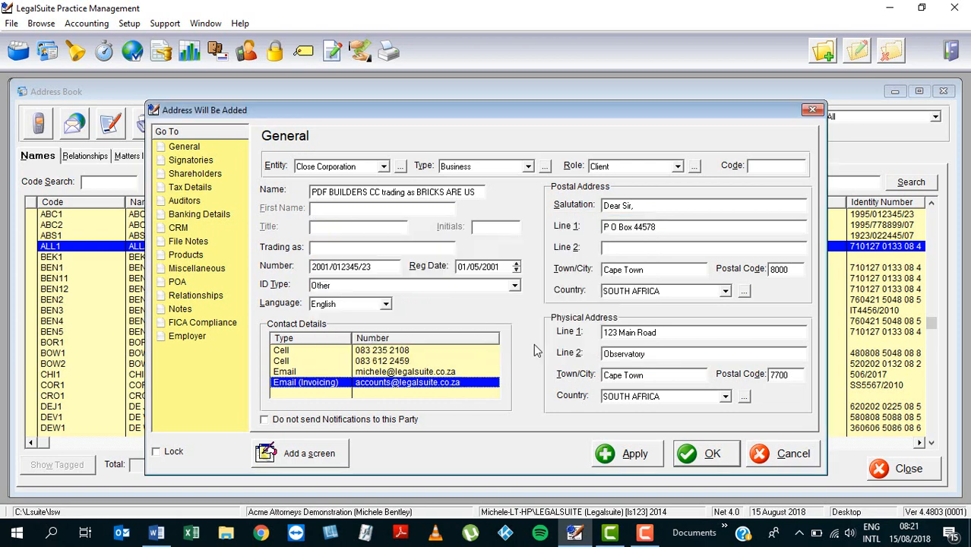
Step: Add the client's work telephone number as a Work contact
left_click(822, 55)
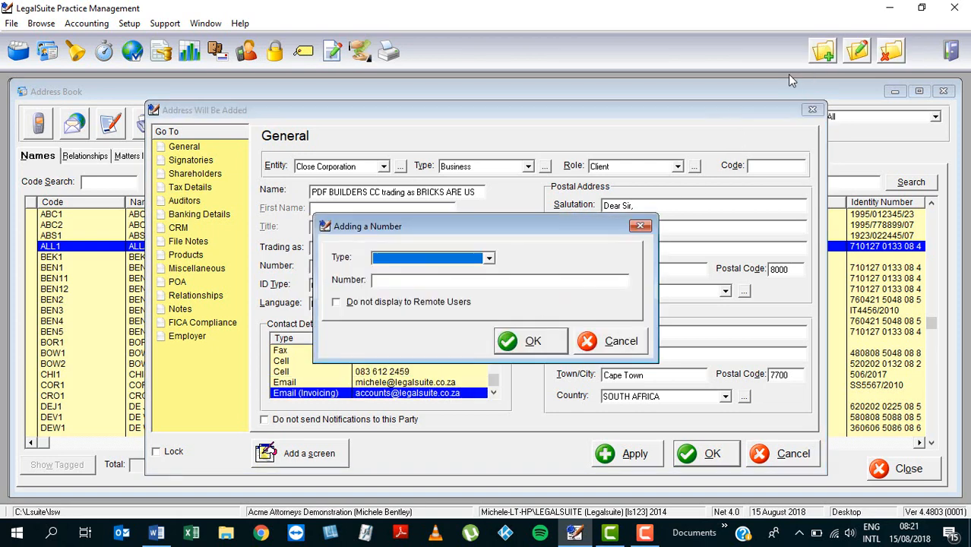
left_click(489, 259)
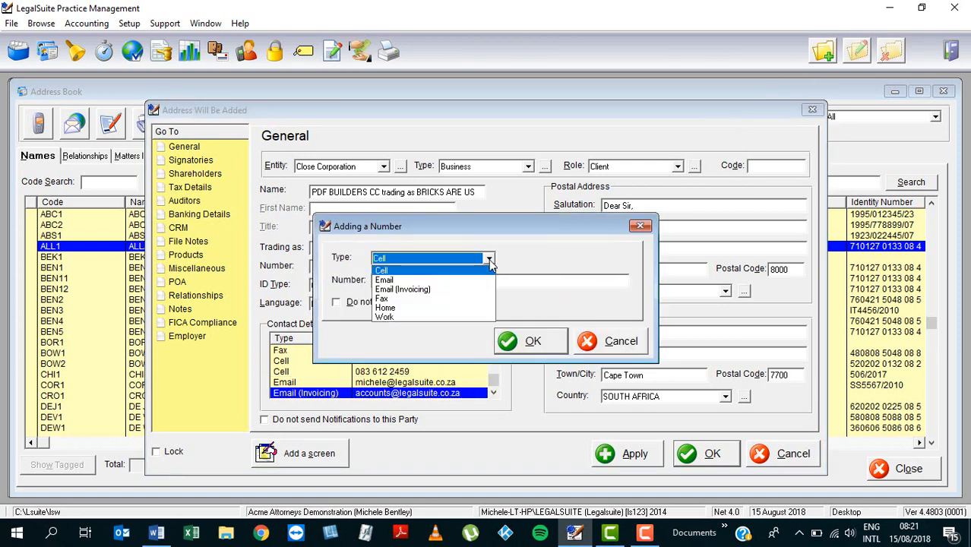
left_click(397, 317)
left_click(402, 282)
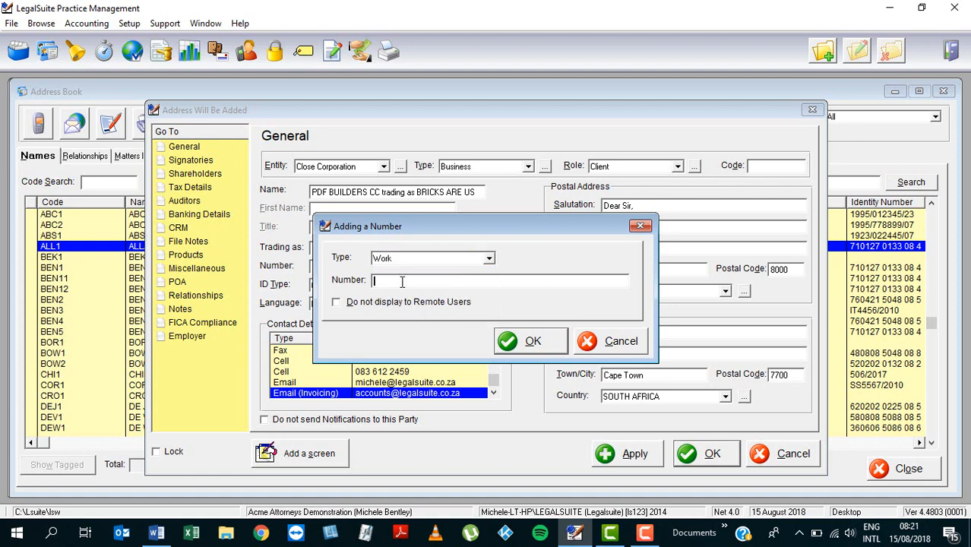
left_click(532, 341)
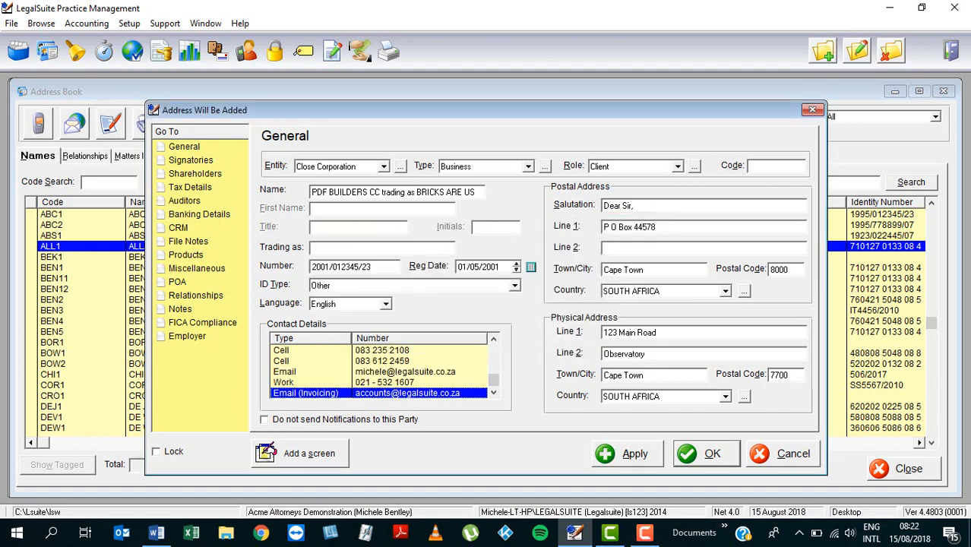